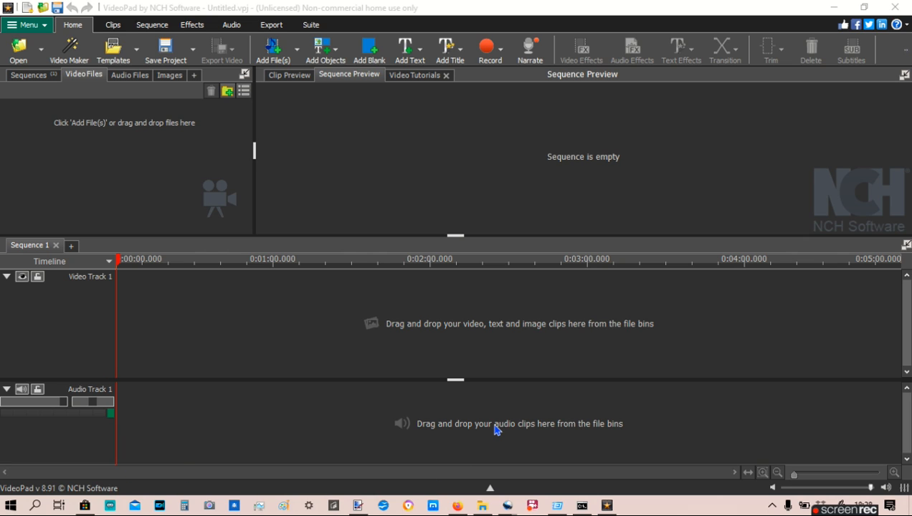
- Create a blank clip in red (fc0303) and place it at the start of Video Track 1
{"action": "left_click", "coordinate": [369, 47]}
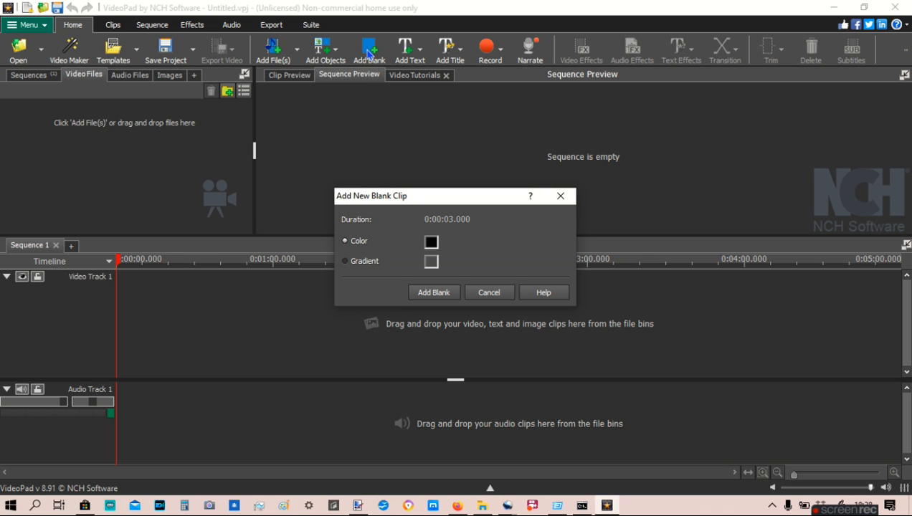
{"action": "left_click", "coordinate": [432, 243]}
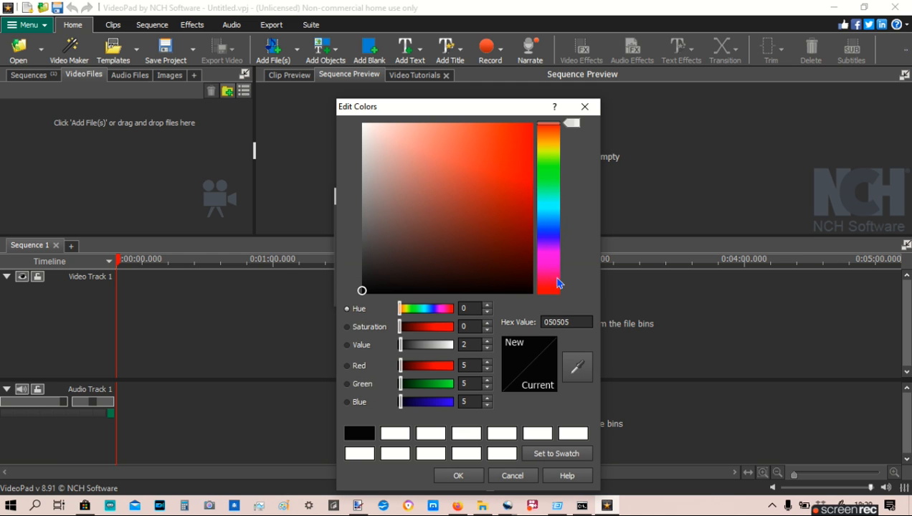
{"action": "left_click_drag", "start_coordinate": [409, 262], "coordinate": [531, 126]}
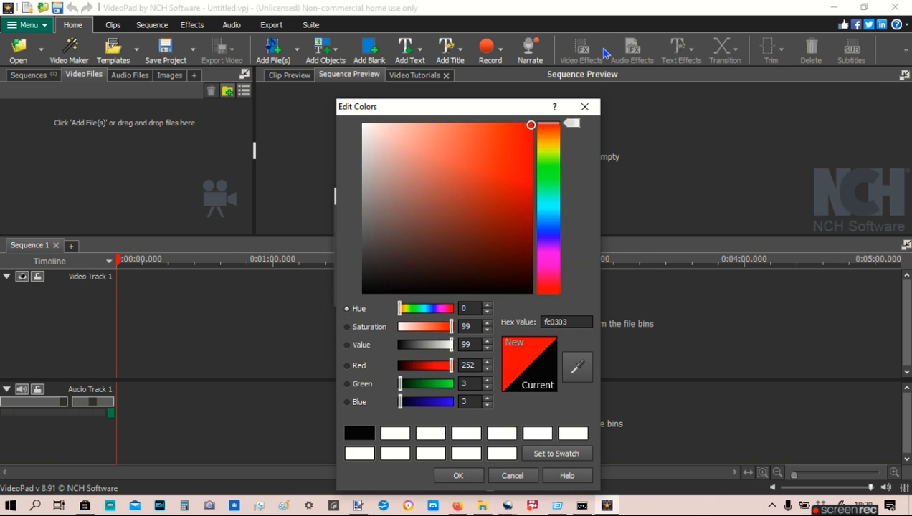
{"action": "left_click", "coordinate": [478, 478]}
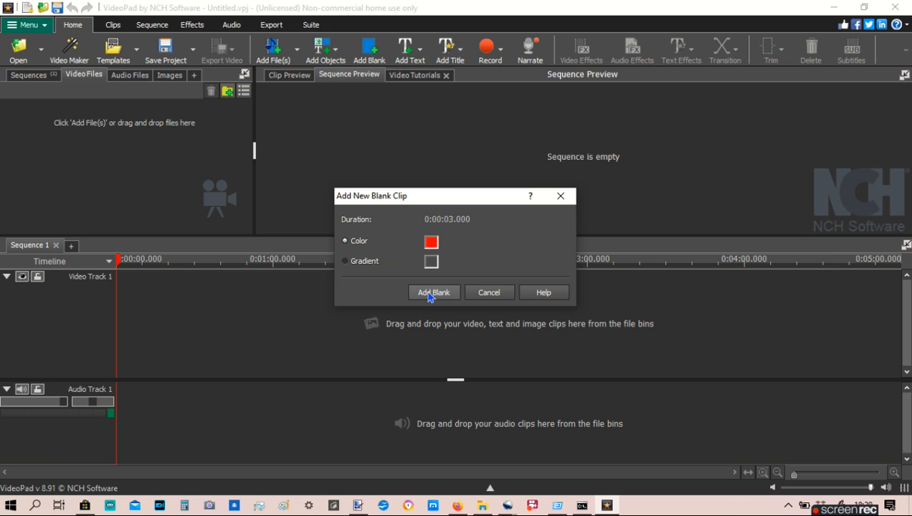
{"action": "left_click", "coordinate": [432, 292]}
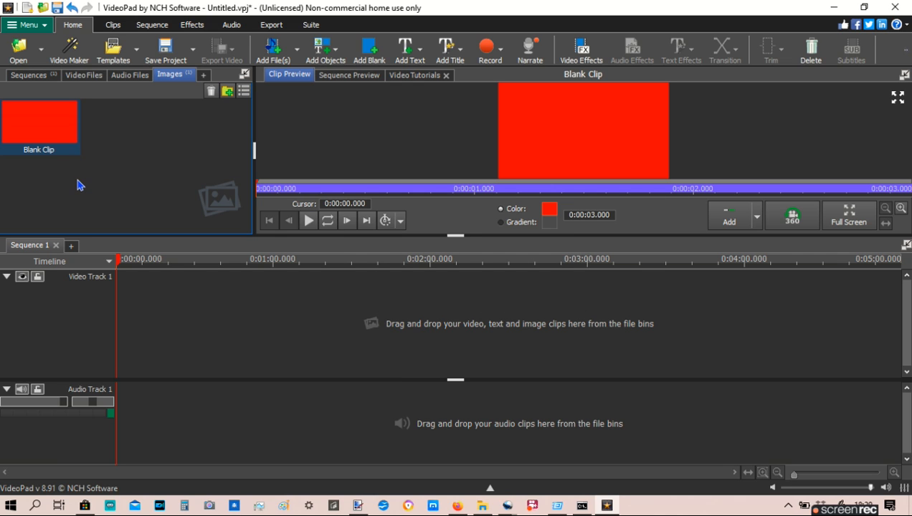
{"action": "left_click_drag", "start_coordinate": [63, 147], "coordinate": [159, 302]}
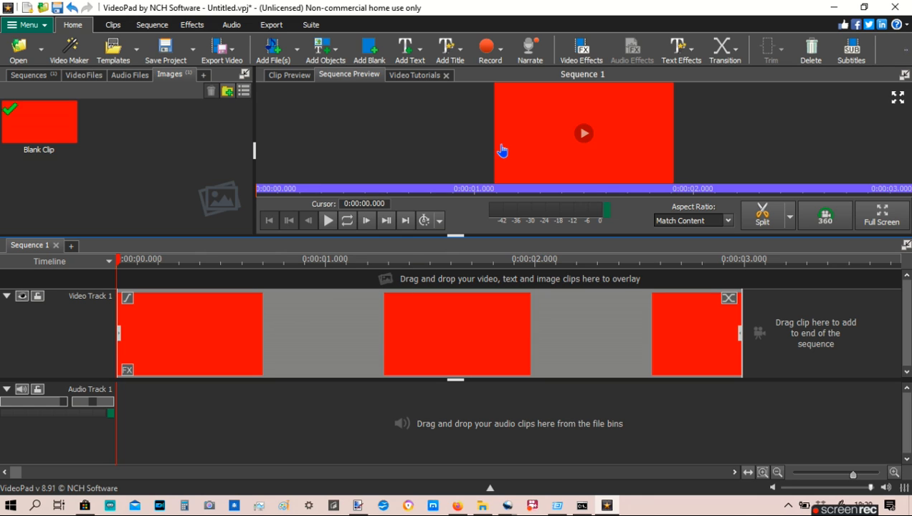
- Add a Simple Text Overlay clip above the red clip and open its text for editing
{"action": "left_click", "coordinate": [411, 48]}
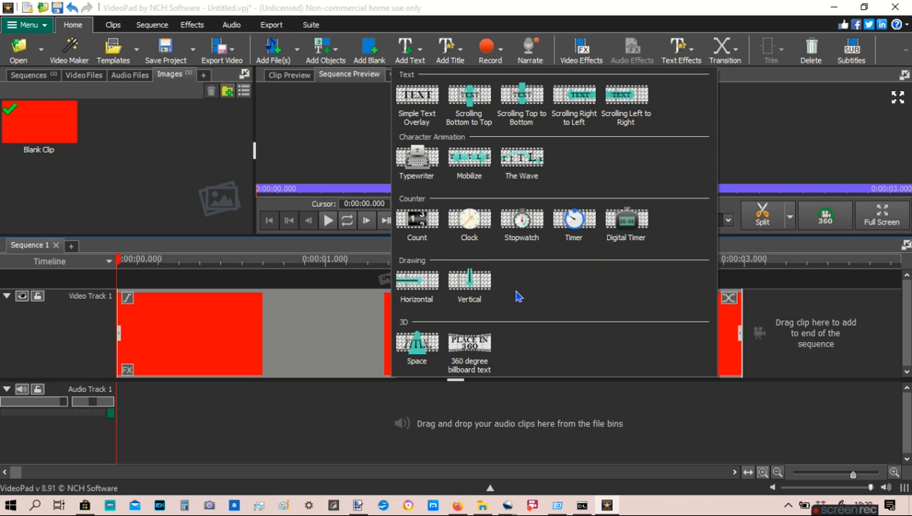
{"action": "left_click", "coordinate": [424, 105]}
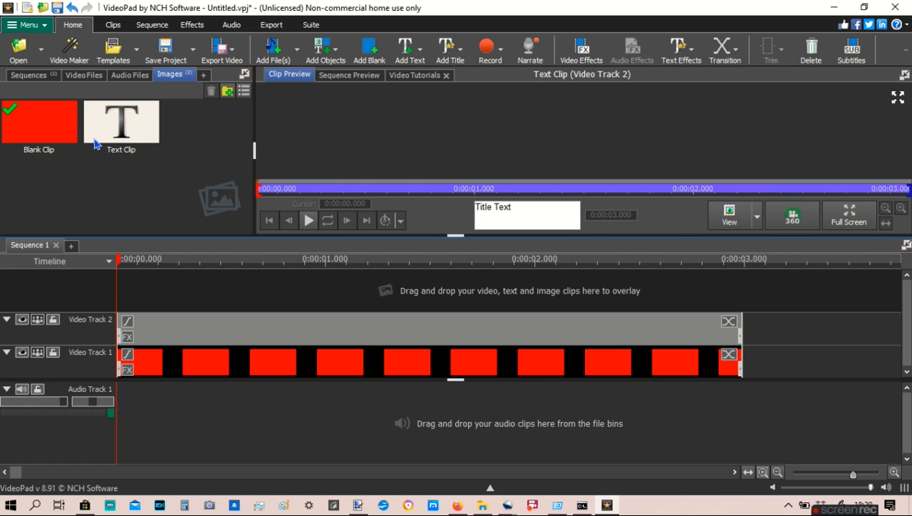
{"action": "left_click", "coordinate": [541, 222]}
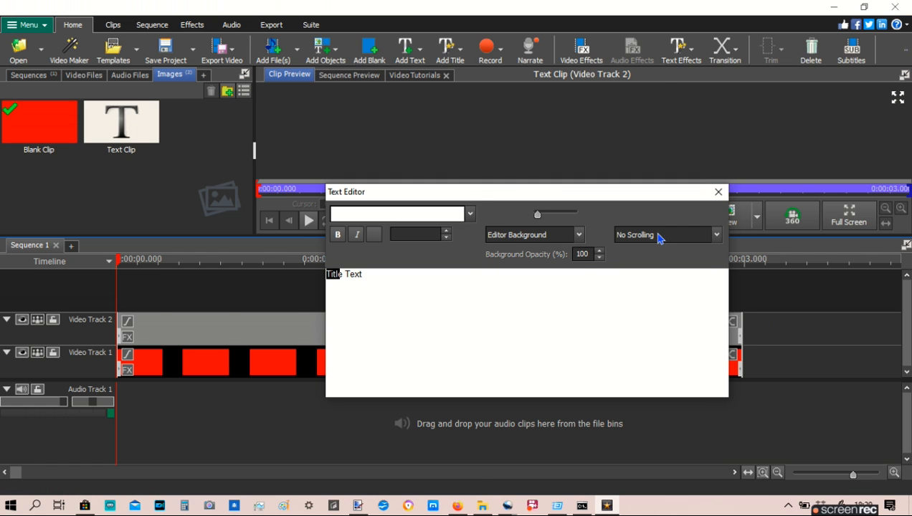
- Try to change the overlay text's font to Full Pack 2025
{"action": "left_click", "coordinate": [555, 236]}
{"action": "left_click", "coordinate": [346, 218]}
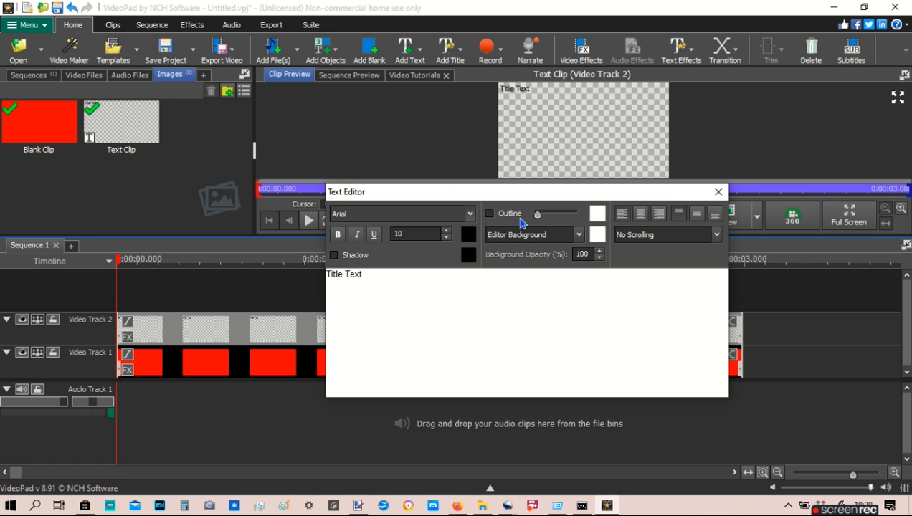
{"action": "left_click", "coordinate": [470, 214]}
{"action": "left_click", "coordinate": [460, 215]}
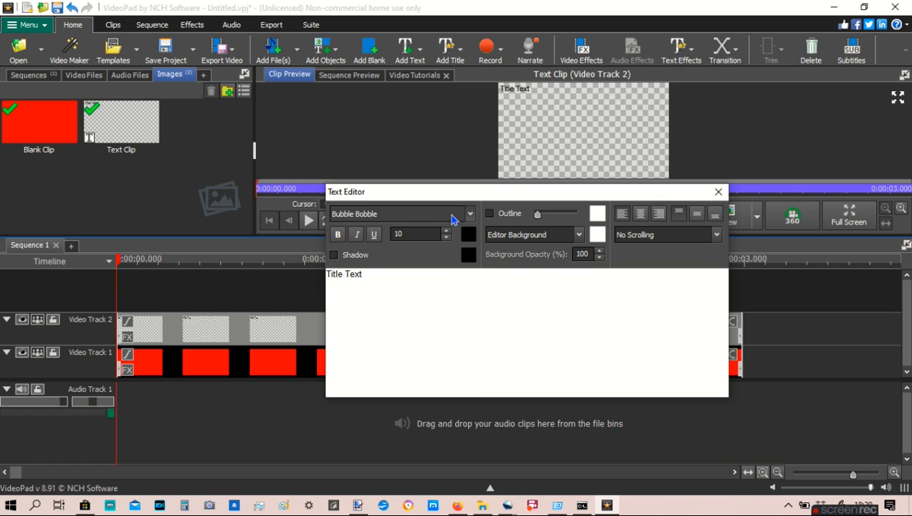
{"action": "left_click", "coordinate": [452, 215]}
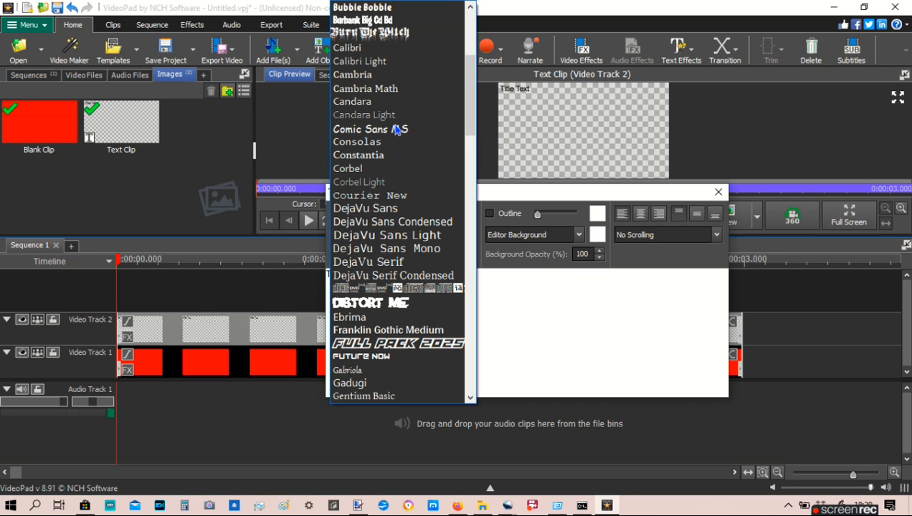
{"action": "left_click", "coordinate": [415, 347]}
- Replace the overlay's title text with "test" and close the text editor
{"action": "left_click", "coordinate": [407, 278]}
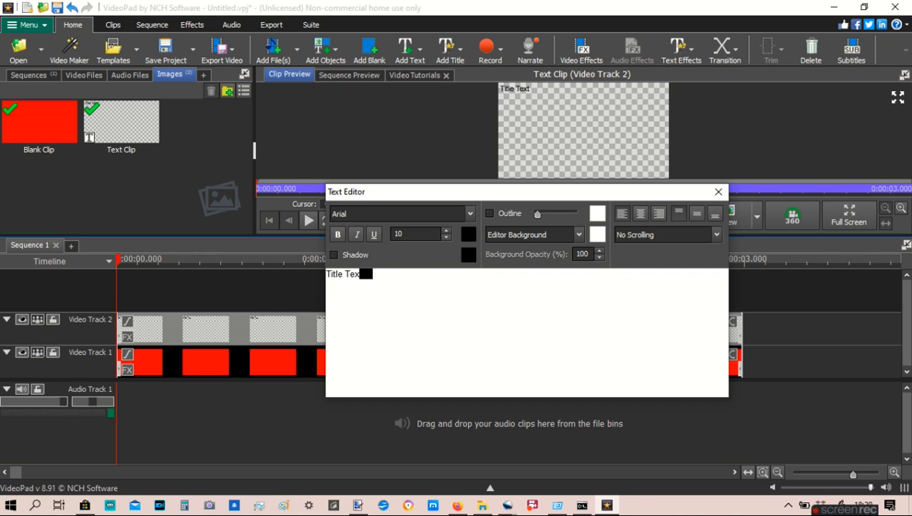
{"action": "key", "text": "BackSpace"}
{"action": "key", "text": "BackSpace"}
{"action": "key", "text": "BackSpace"}
{"action": "key", "text": "BackSpace"}
{"action": "key", "text": "BackSpace"}
{"action": "key", "text": "BackSpace"}
{"action": "key", "text": "BackSpace"}
{"action": "key", "text": "BackSpace"}
{"action": "key", "text": "BackSpace"}
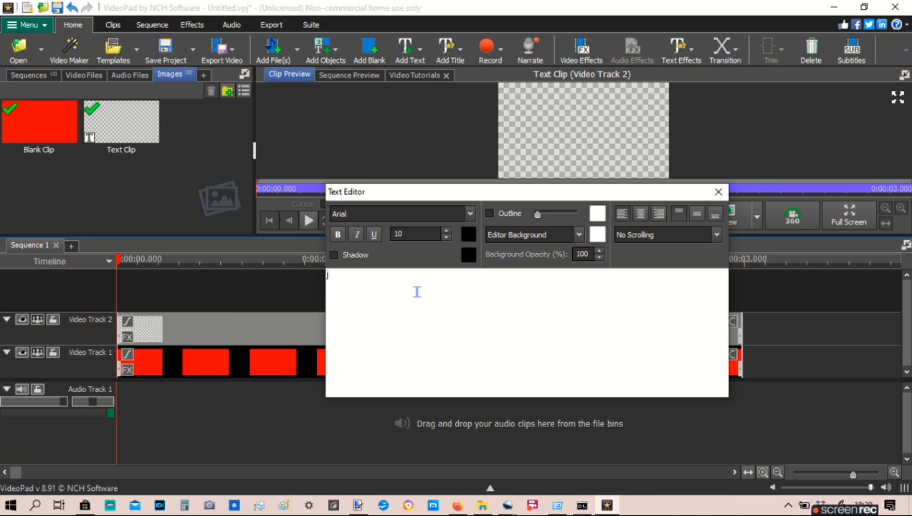
{"action": "type", "text": "test"}
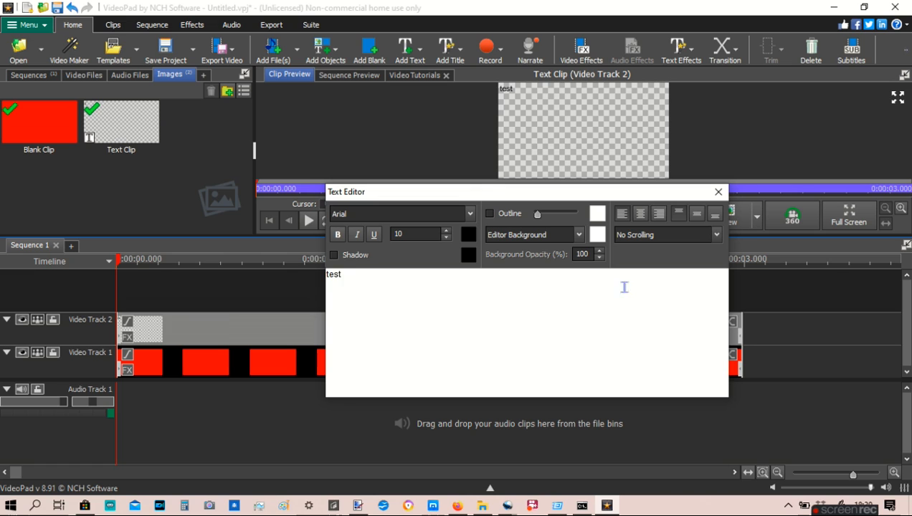
{"action": "left_click", "coordinate": [244, 240]}
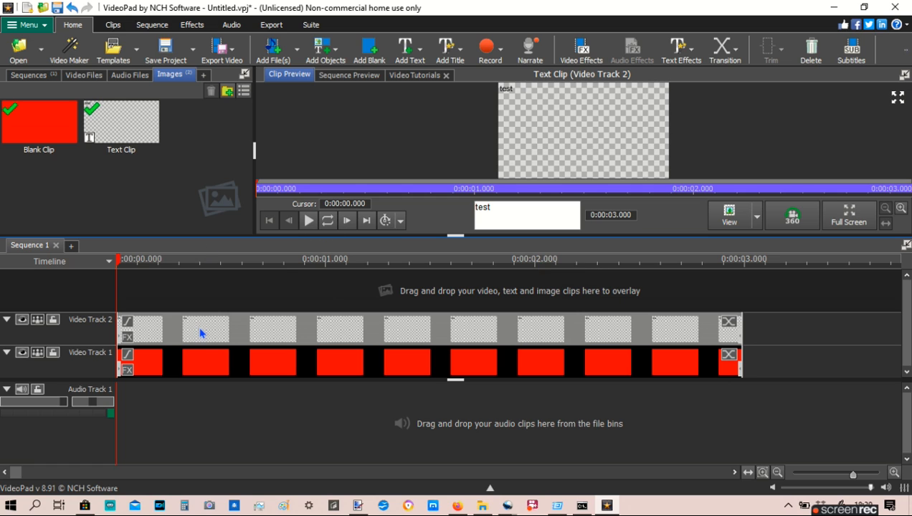
- Move the text clip onto Video Track 1 ahead of the red clip, leaving a short gap at the start of the timeline
{"action": "left_click_drag", "start_coordinate": [200, 332], "coordinate": [206, 370]}
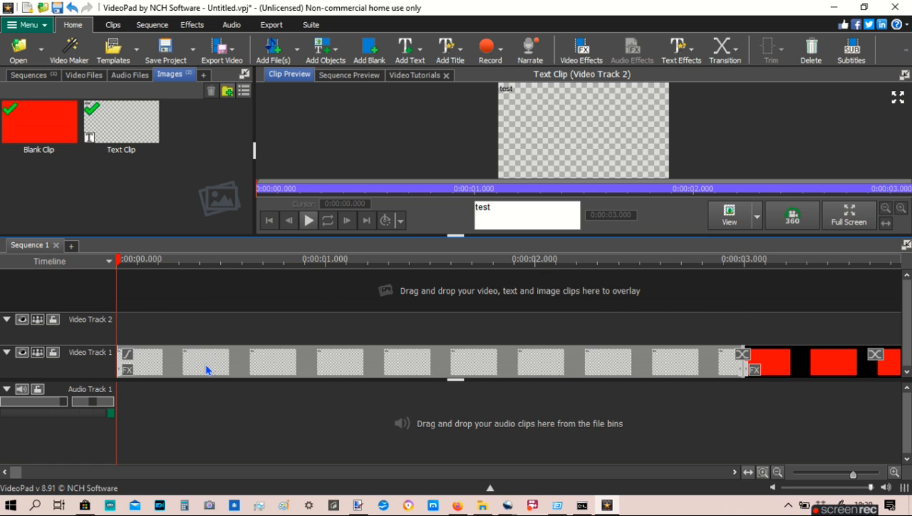
{"action": "left_click_drag", "start_coordinate": [568, 363], "coordinate": [643, 361]}
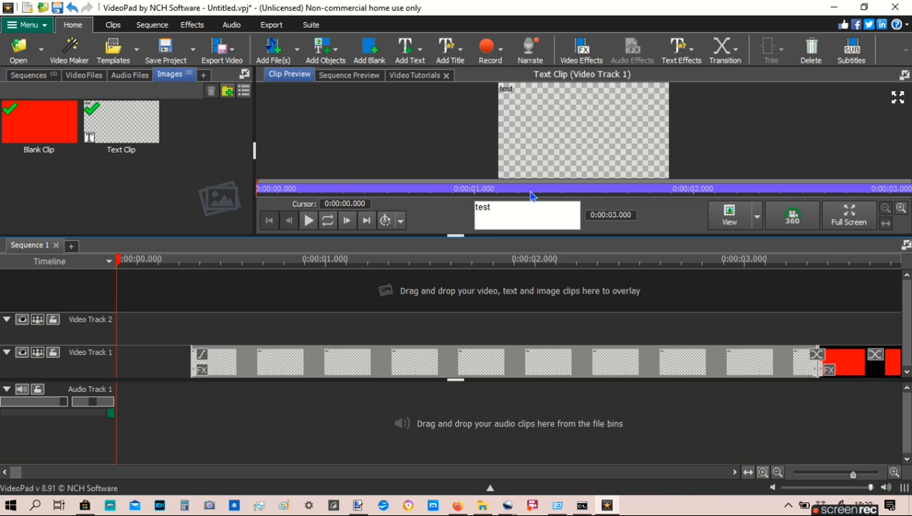
{"action": "left_click", "coordinate": [187, 311]}
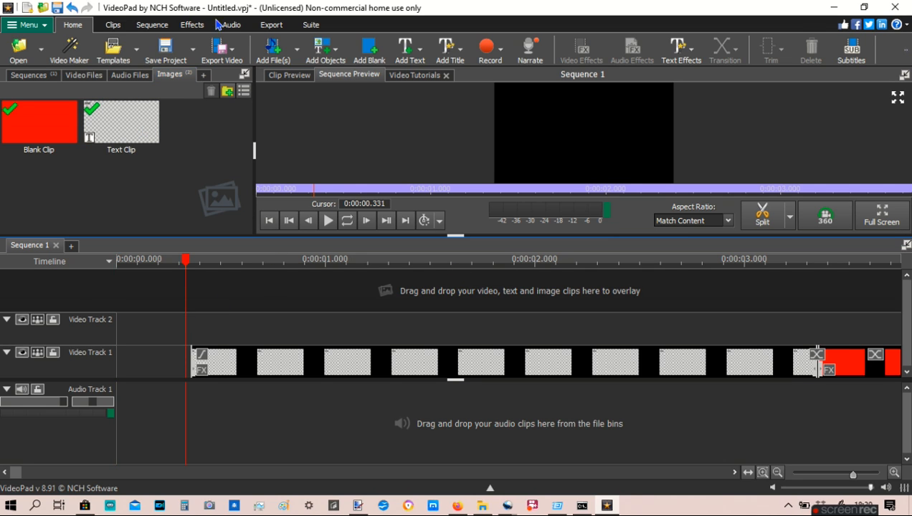
- Start a YouTube export of the sequence and check the available frame rate and format options
{"action": "left_click", "coordinate": [273, 27]}
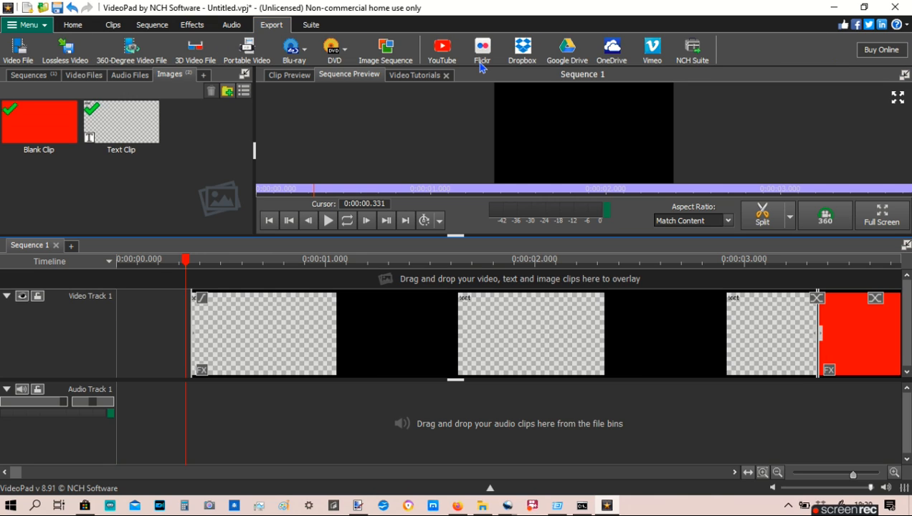
{"action": "left_click", "coordinate": [443, 56]}
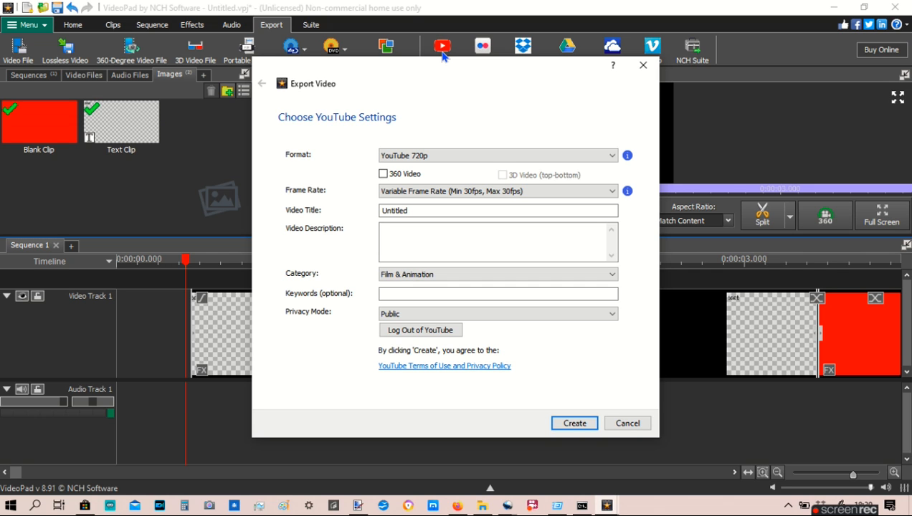
{"action": "left_click", "coordinate": [453, 196]}
{"action": "left_click", "coordinate": [453, 195]}
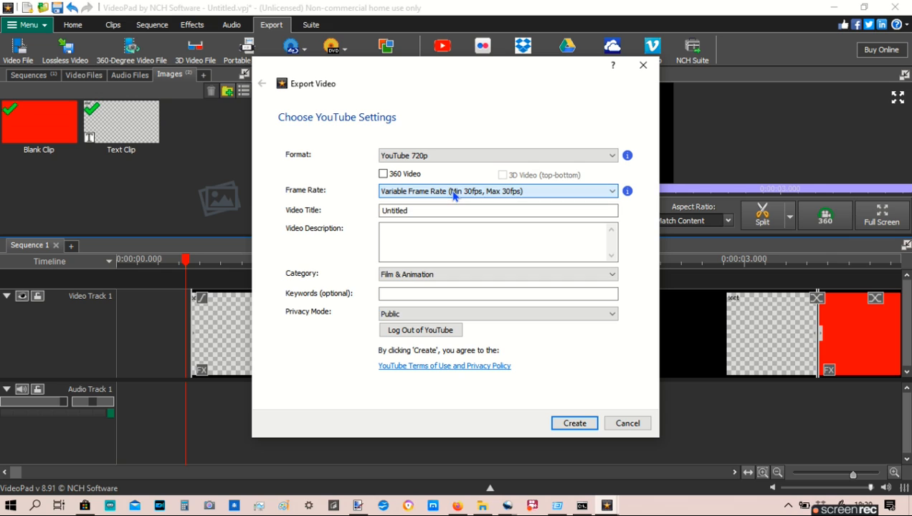
{"action": "left_click", "coordinate": [432, 157]}
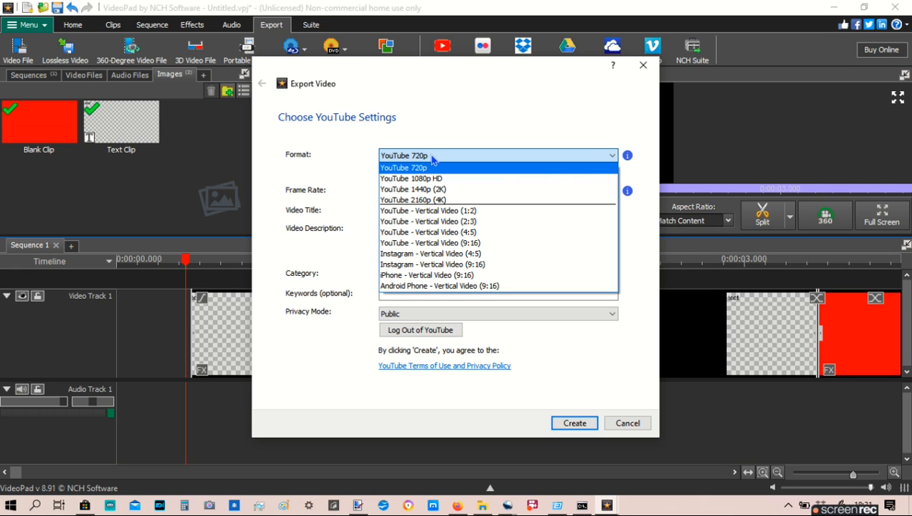
{"action": "left_click", "coordinate": [433, 157]}
- Set the YouTube video title to "test"
{"action": "left_click", "coordinate": [432, 210]}
{"action": "key", "text": "BackSpace"}
{"action": "key", "text": "BackSpace"}
{"action": "key", "text": "BackSpace"}
{"action": "key", "text": "BackSpace"}
{"action": "key", "text": "BackSpace"}
{"action": "key", "text": "BackSpace"}
{"action": "key", "text": "BackSpace"}
{"action": "key", "text": "BackSpace"}
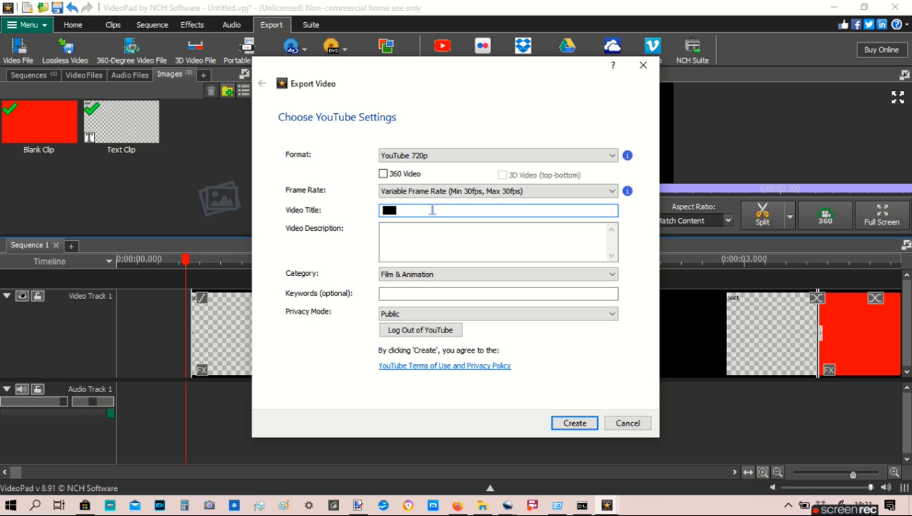
{"action": "type", "text": "test"}
- Enter "a test with videopad" as the YouTube video description
{"action": "left_click", "coordinate": [408, 233]}
{"action": "type", "text": "a "}
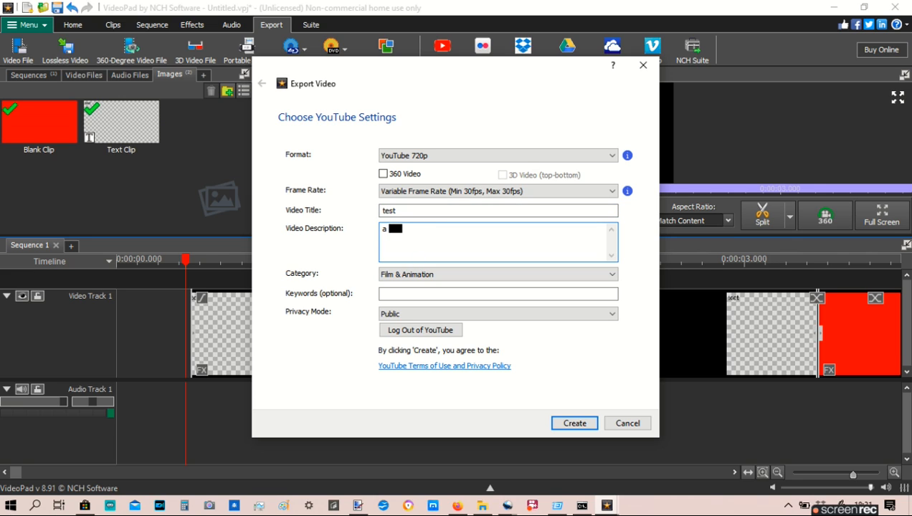
{"action": "type", "text": "testr"}
{"action": "key", "text": "BackSpace"}
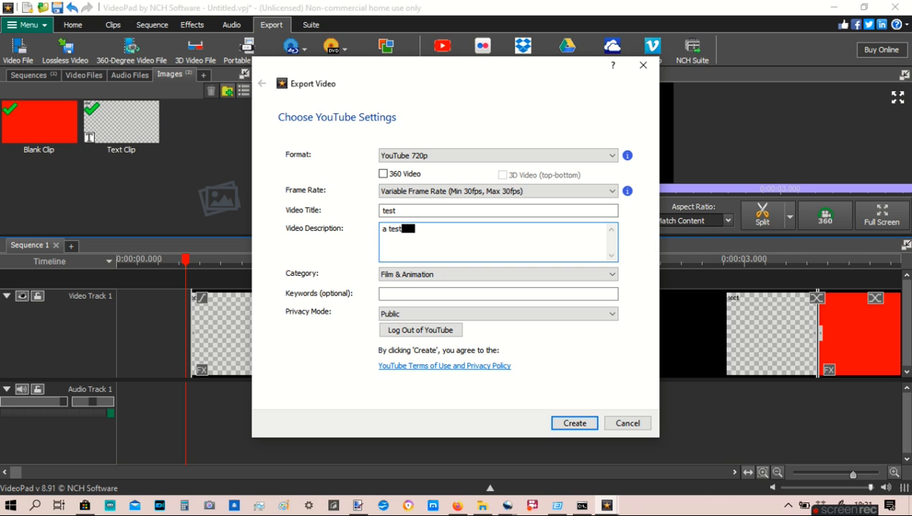
{"action": "type", "text": "wi"}
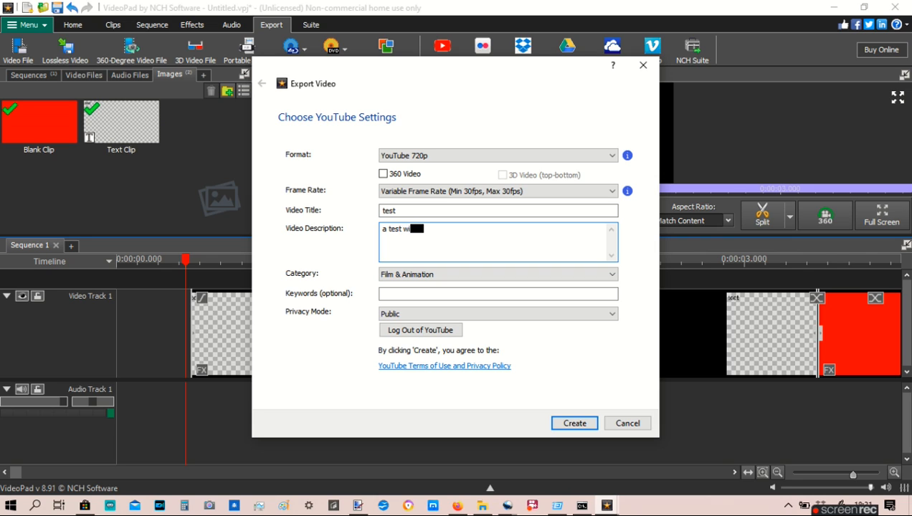
{"action": "type", "text": "th video"}
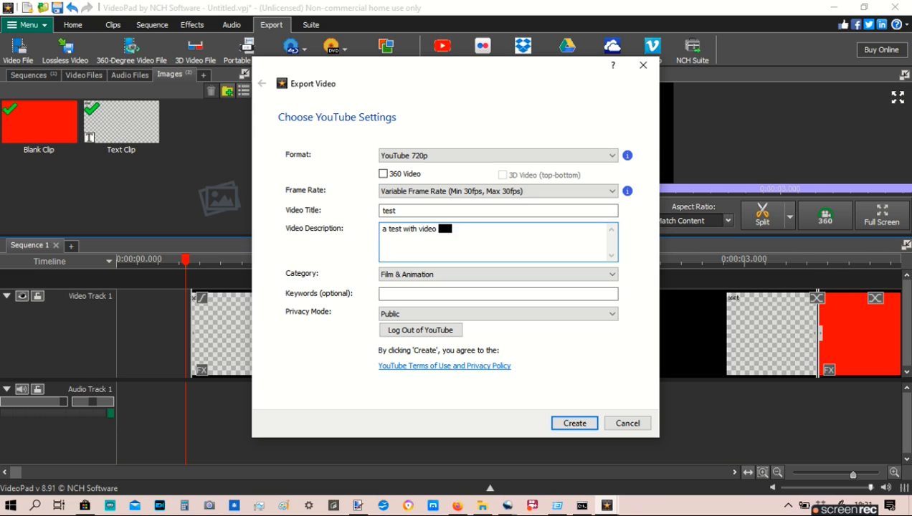
{"action": "type", "text": "pad"}
- Set the video's category to Travel & Events and its privacy mode to Private
{"action": "left_click", "coordinate": [480, 276]}
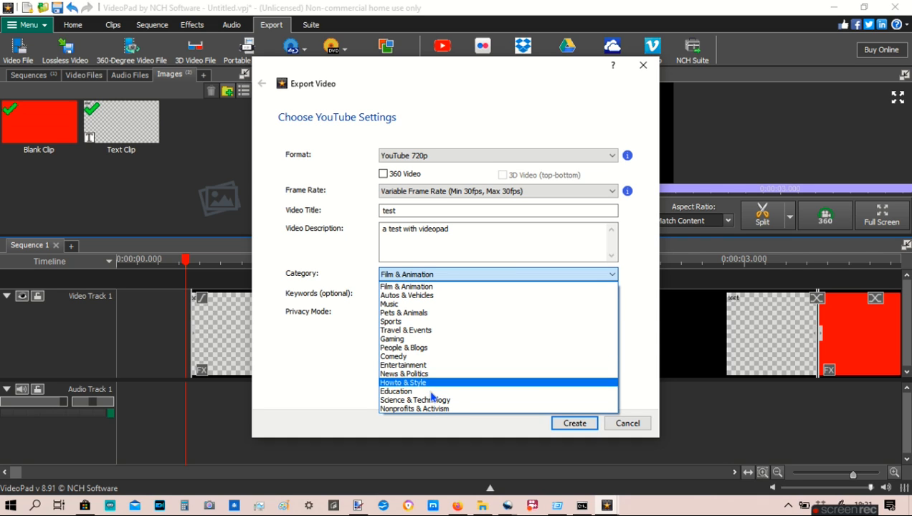
{"action": "left_click", "coordinate": [434, 330]}
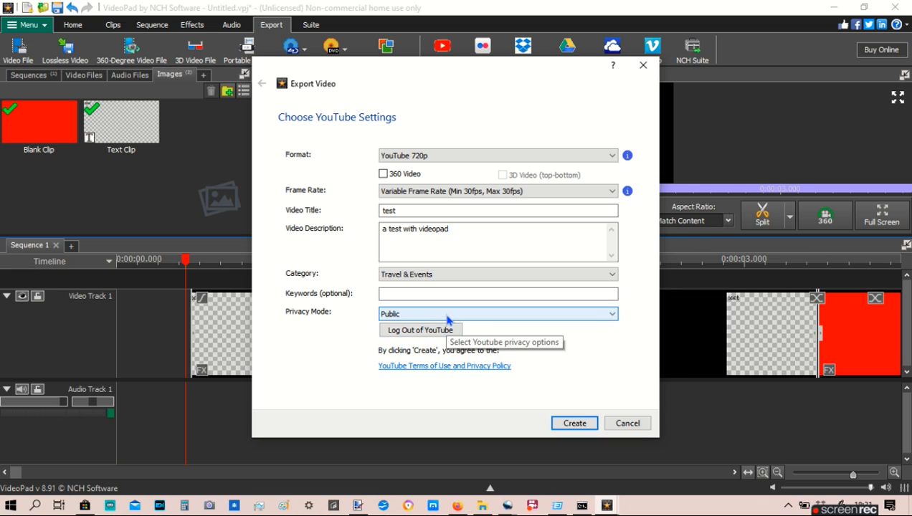
{"action": "left_click", "coordinate": [447, 315]}
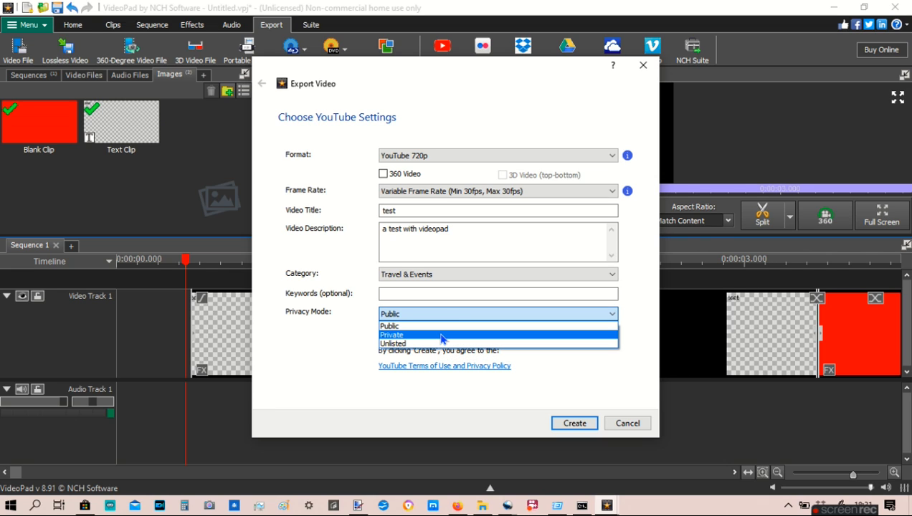
{"action": "left_click", "coordinate": [441, 334]}
- Create and upload the YouTube video, and minimise the export queue
{"action": "left_click", "coordinate": [578, 430]}
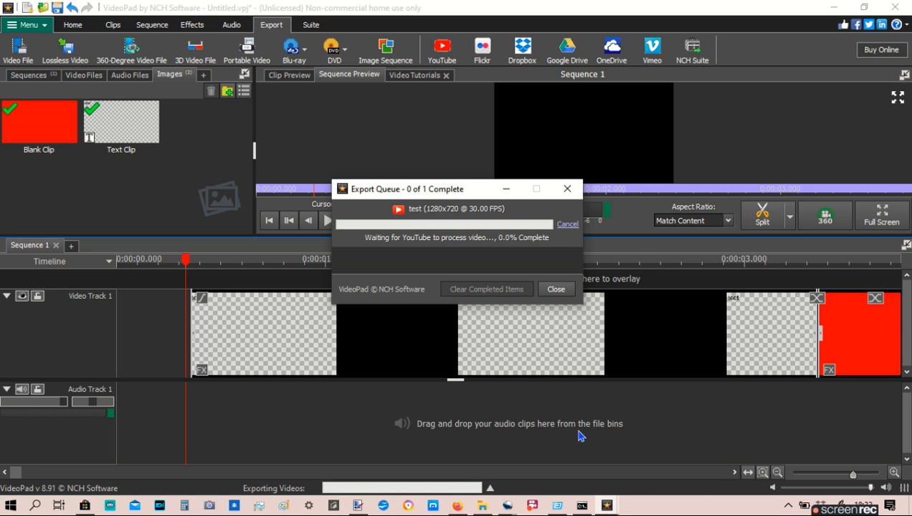
{"action": "left_click", "coordinate": [507, 190]}
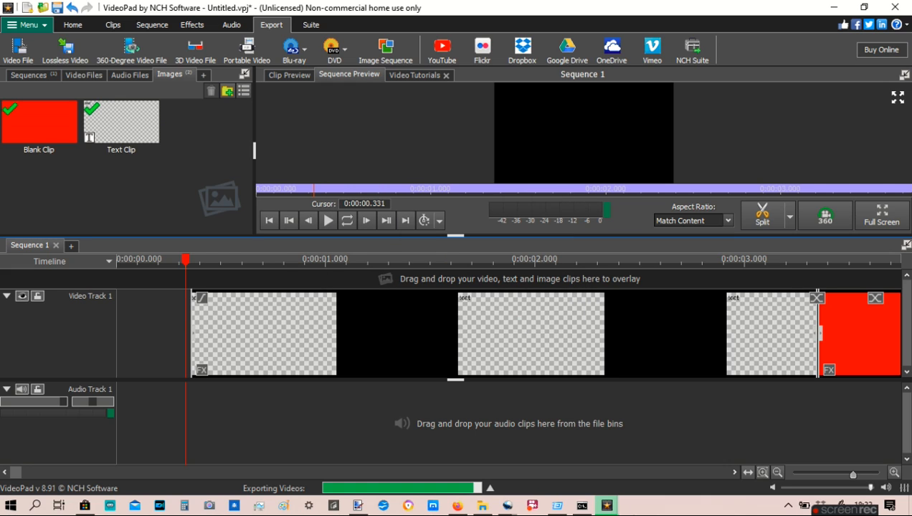